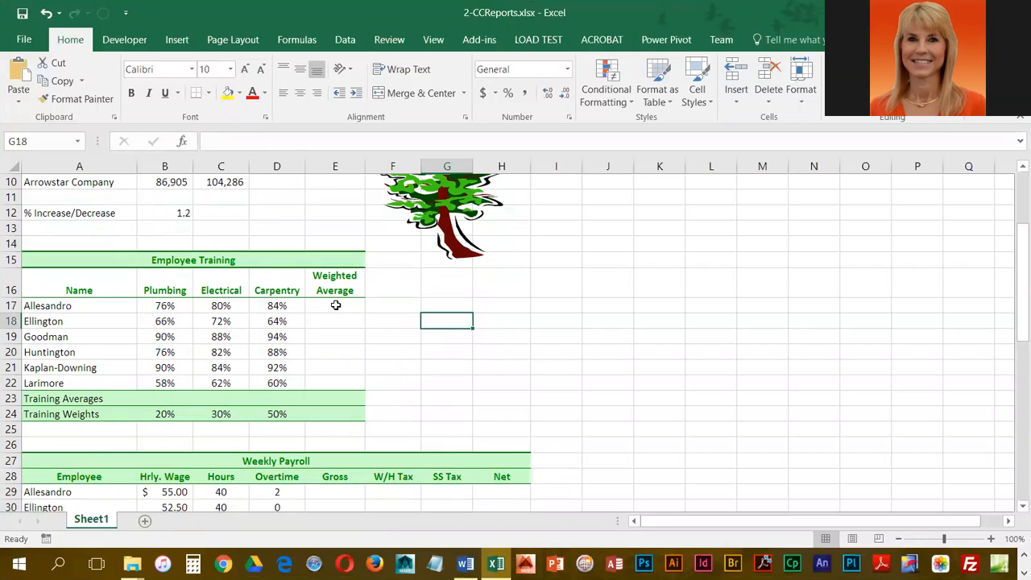
Step: Enter the weighted average formula =B24*B17+C24*C17+D24*D17 in cell E17 of the Employee Training table
left_click(336, 305)
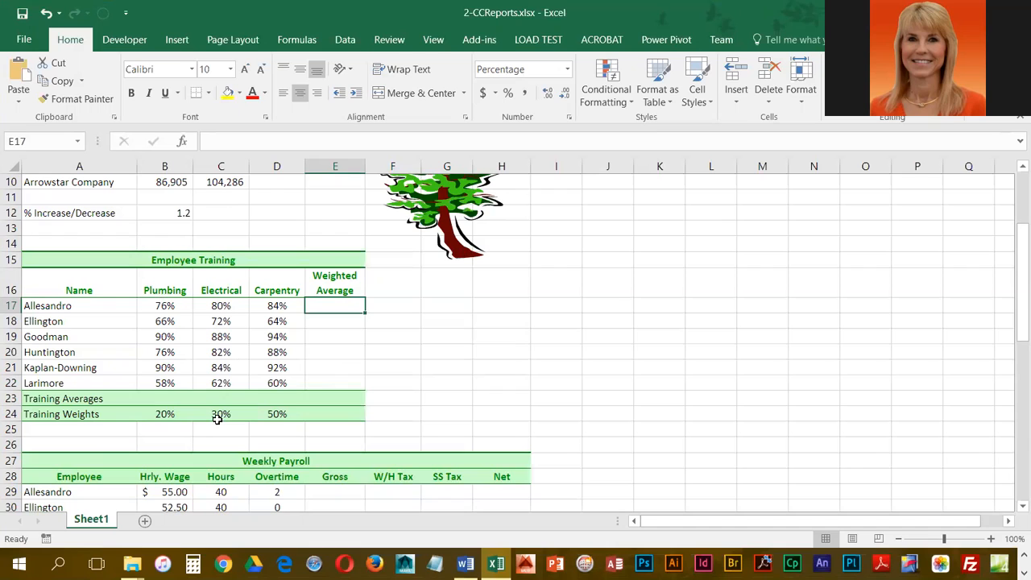
type("=")
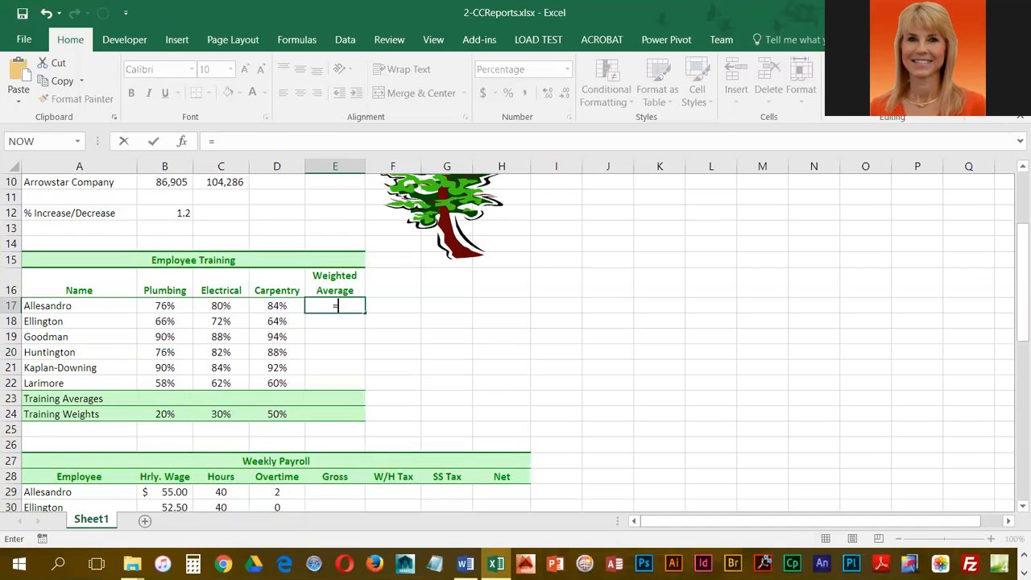
left_click(165, 416)
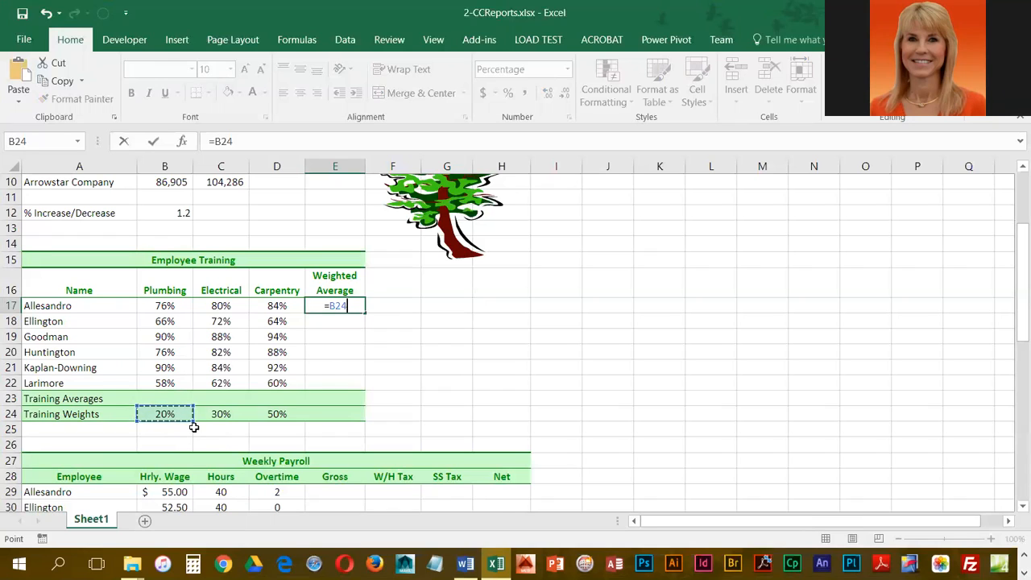
type("*")
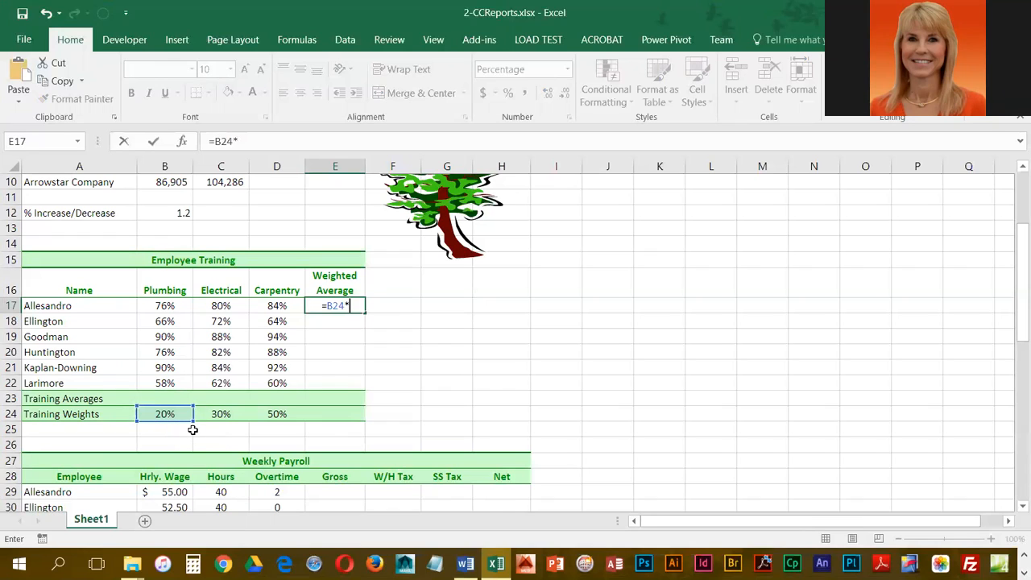
left_click(164, 305)
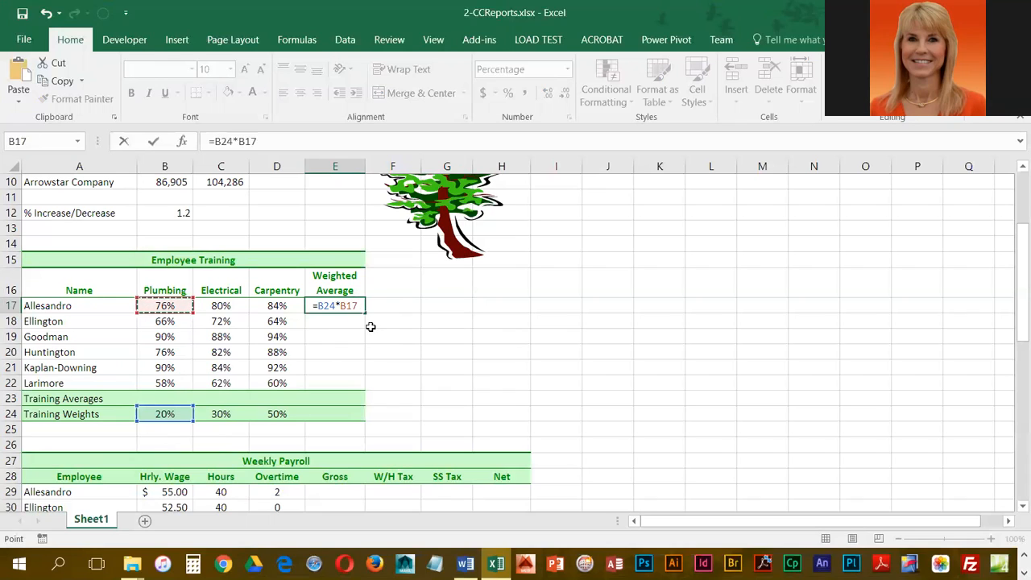
type("+")
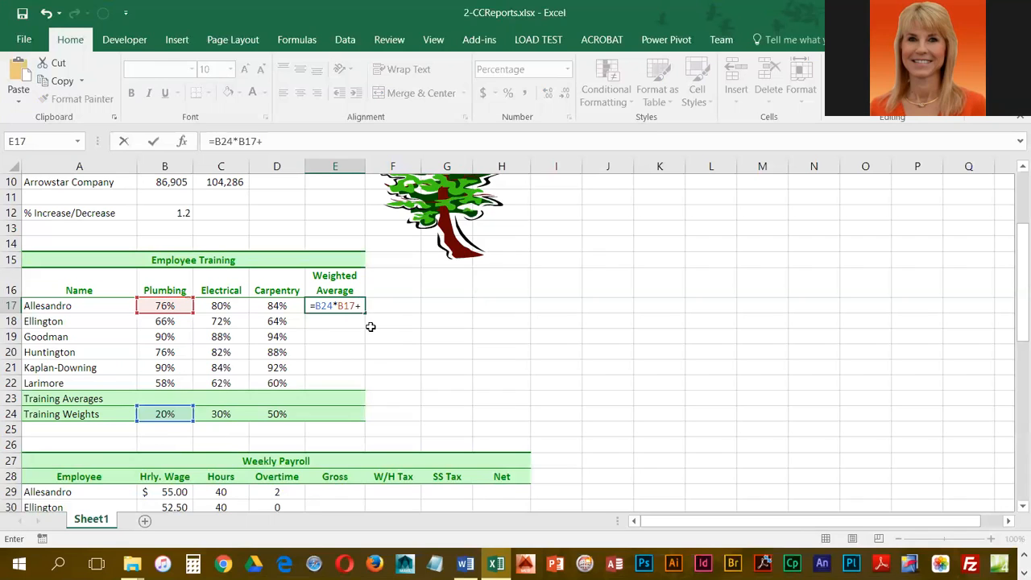
left_click(226, 413)
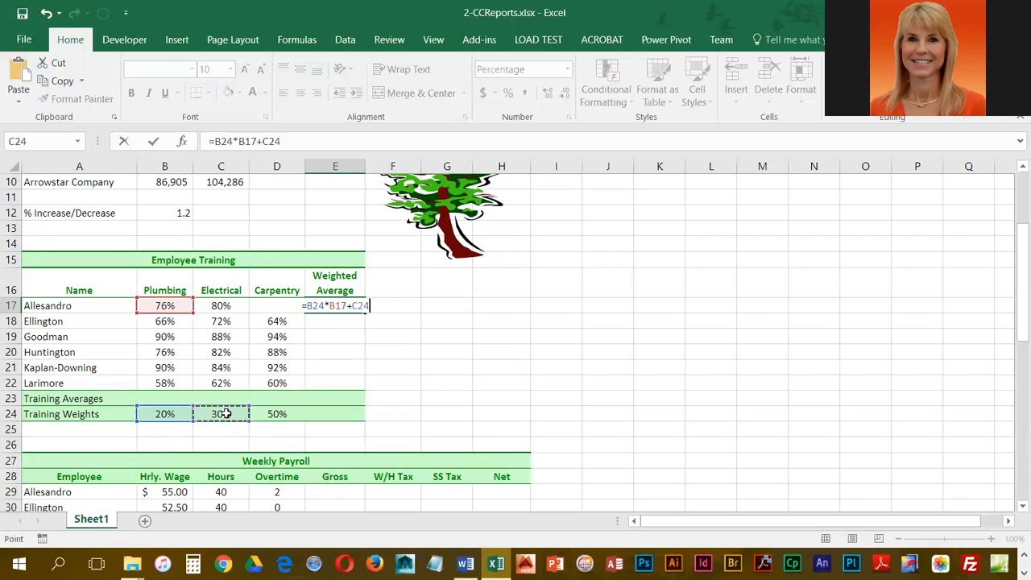
type("*")
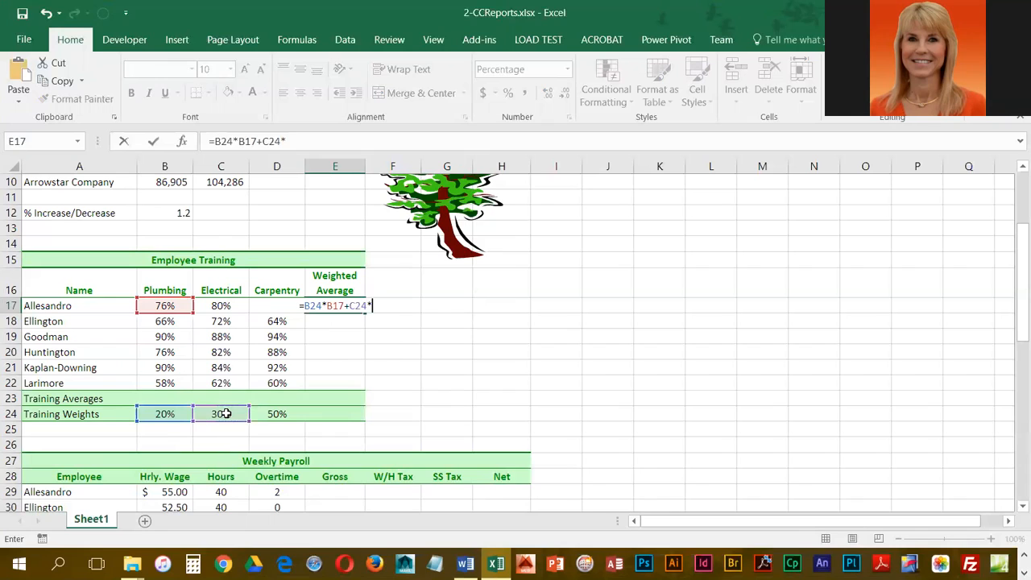
left_click(239, 307)
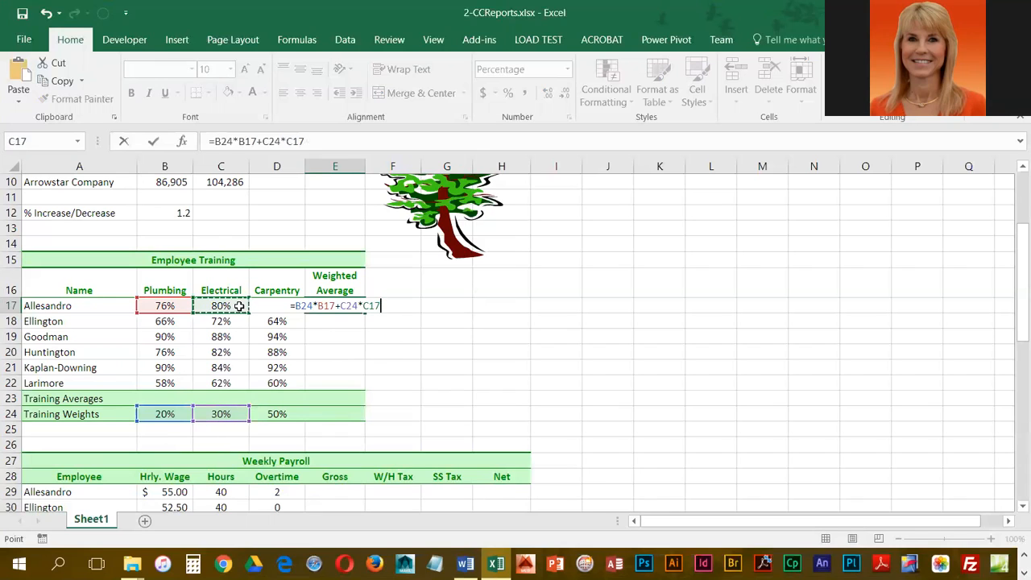
type("+")
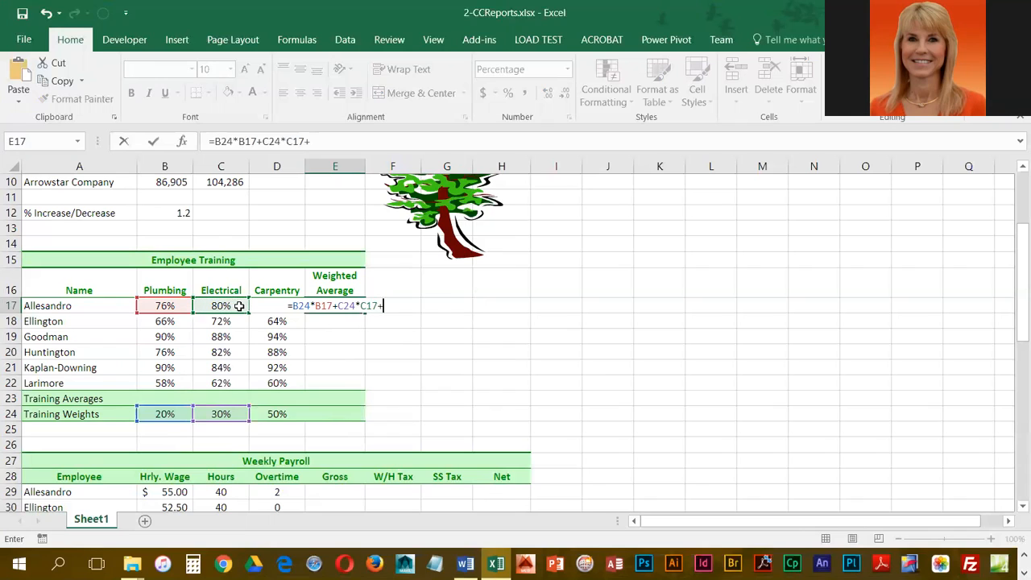
left_click(273, 414)
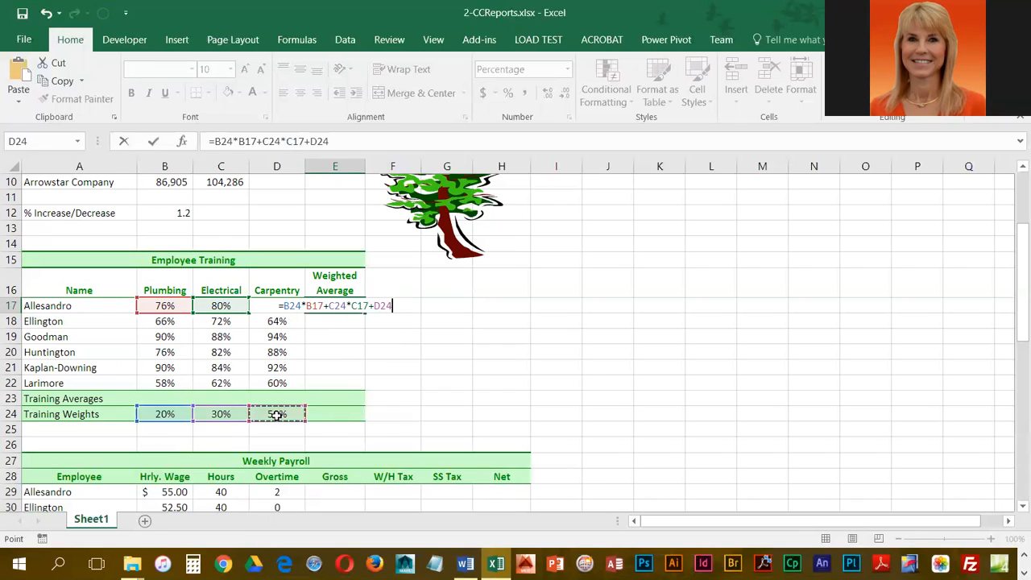
type("*")
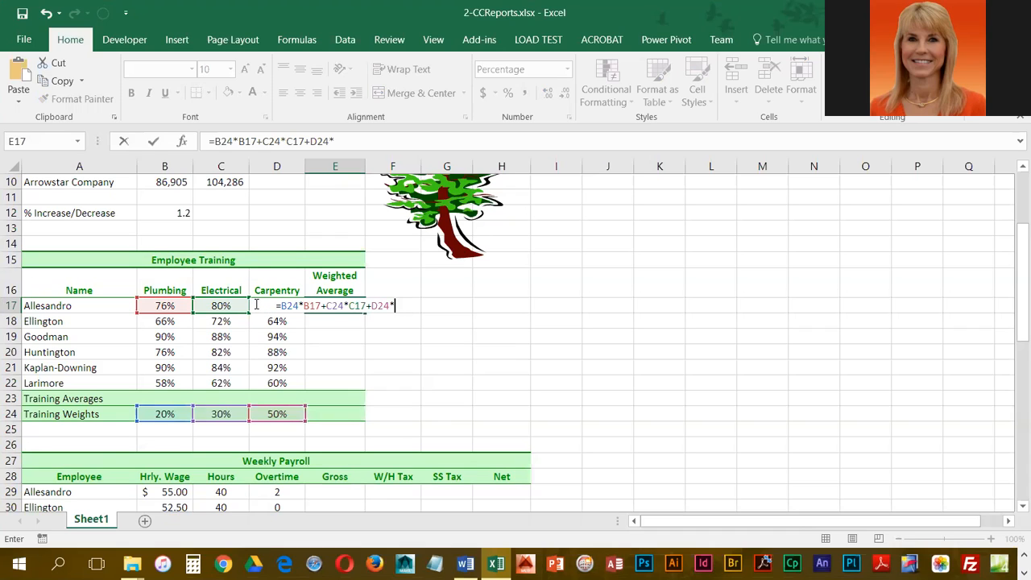
type("D17")
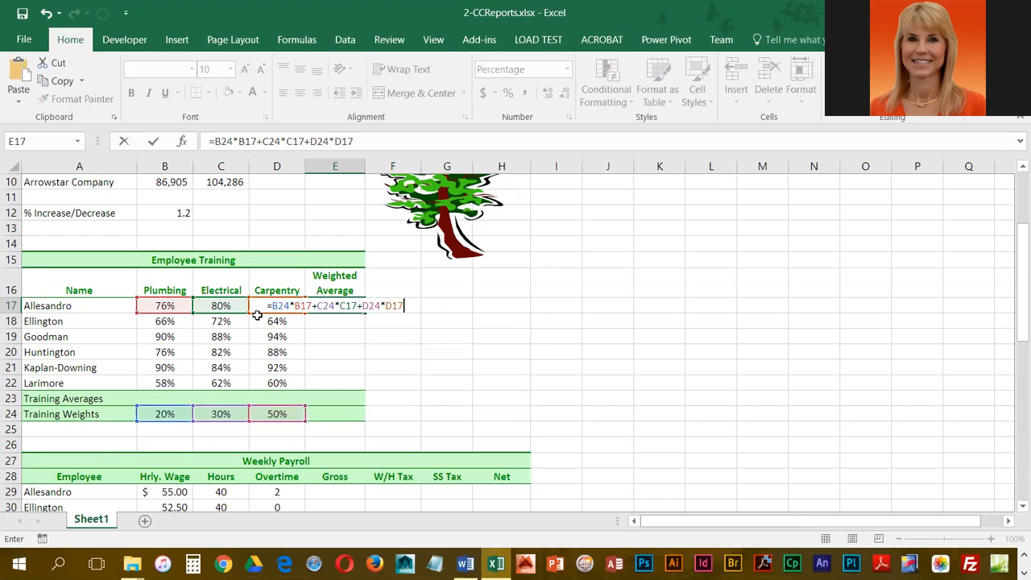
key("Return")
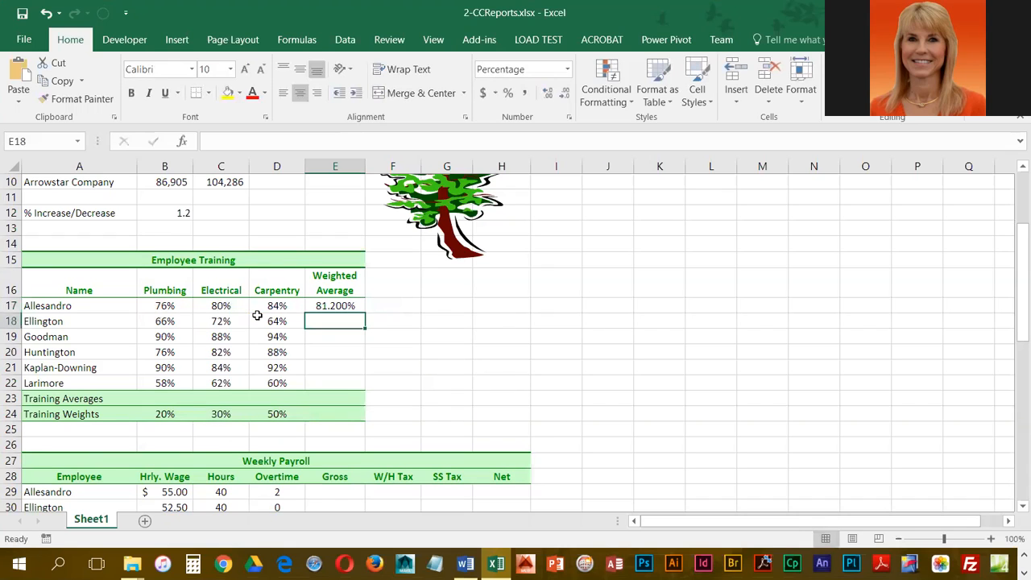
Step: Fill the weighted average formula from E17 down through E22
left_click(356, 305)
left_click_drag(365, 312, 365, 391)
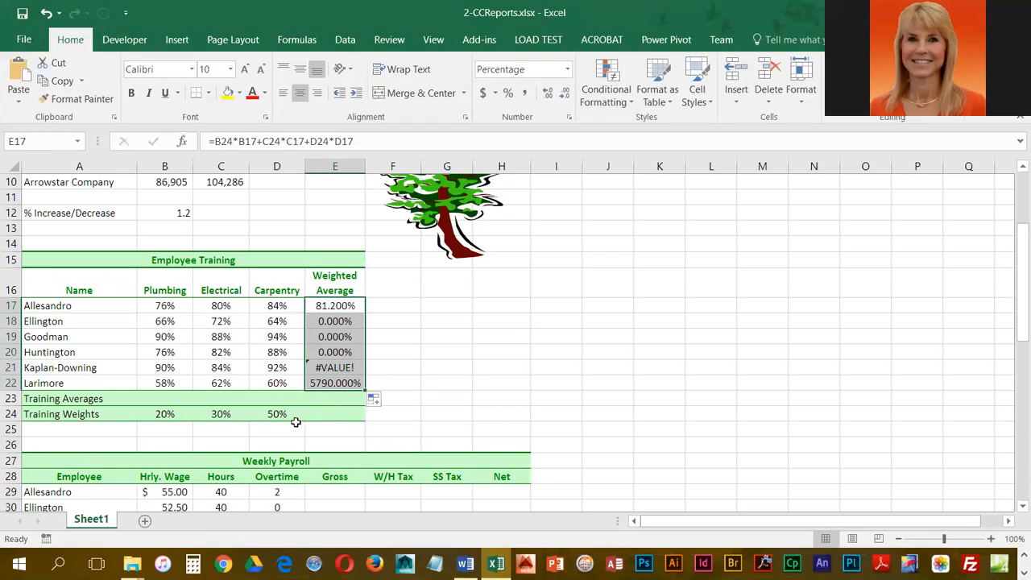
Step: Edit the formula in E17 to make the B24 reference absolute as $B$24
left_click_drag(332, 308, 335, 306)
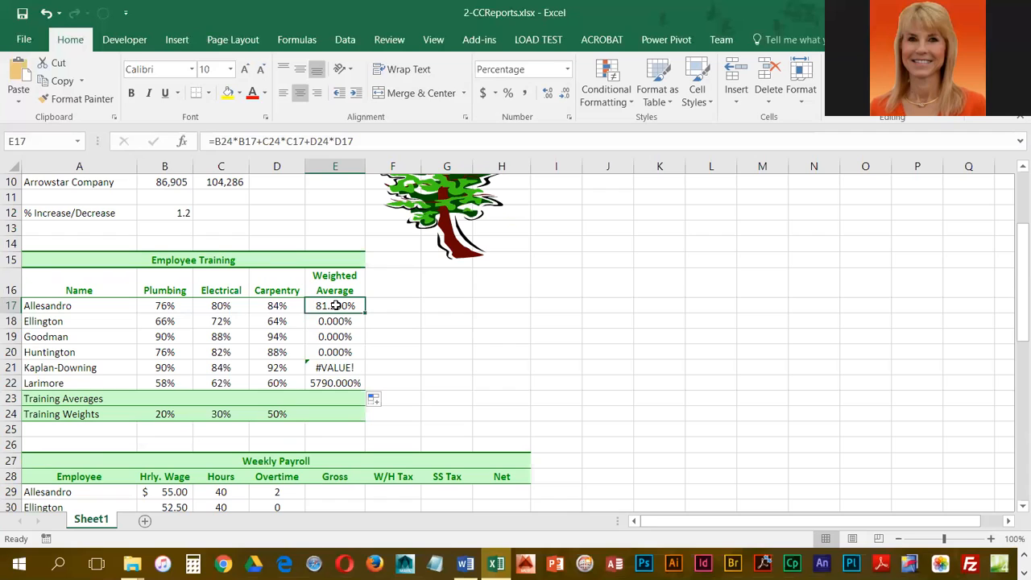
left_click(220, 142)
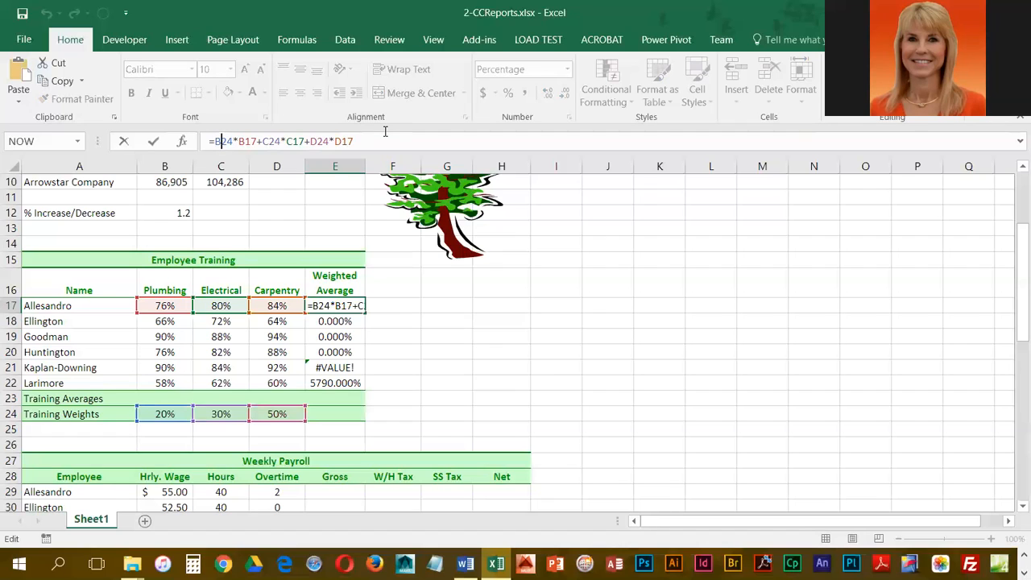
key("F4")
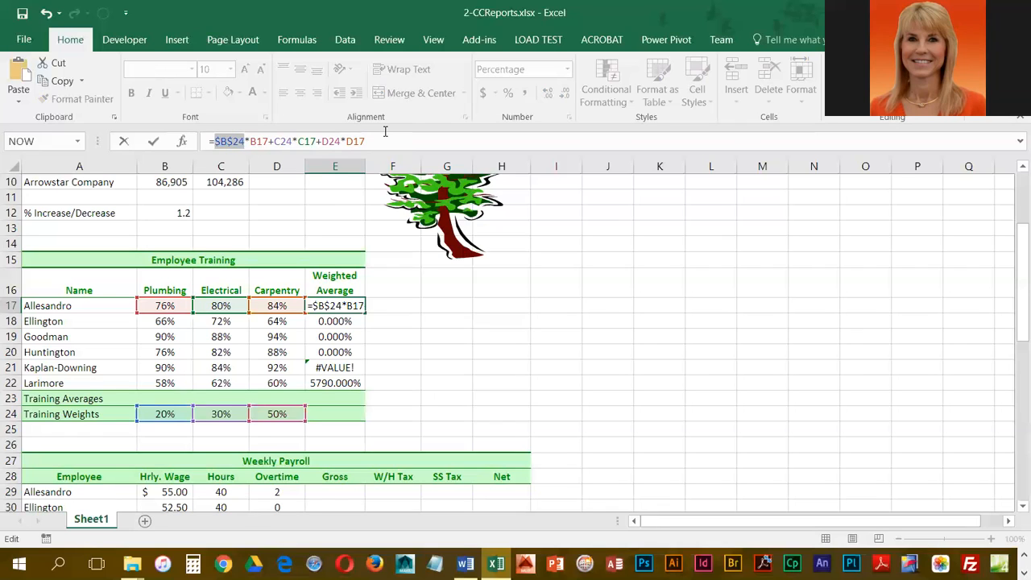
Step: Cycle the first reference in E17's formula through its mixed and relative forms, ending on $B$24
key("F4")
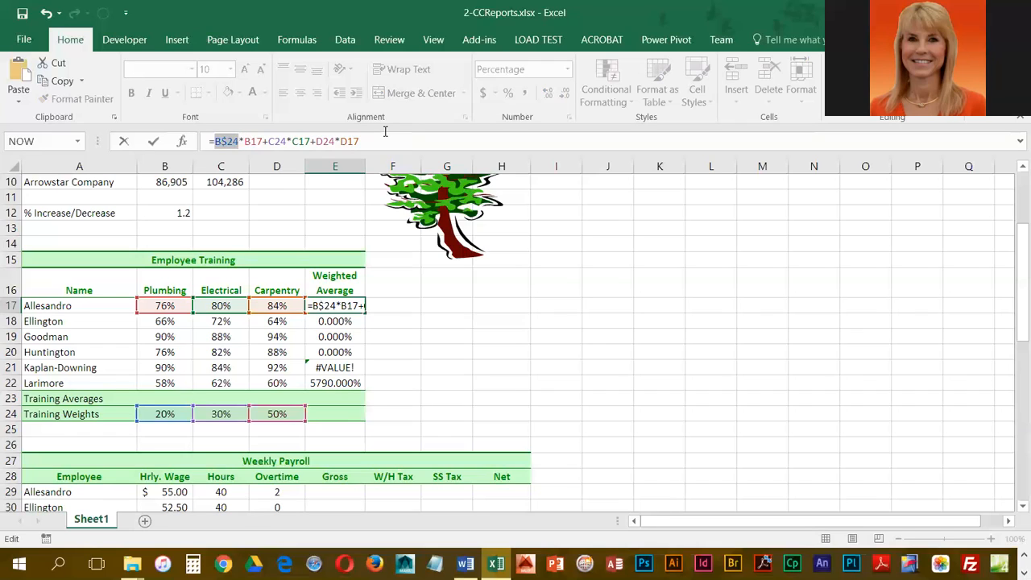
key("F4")
key("F4")
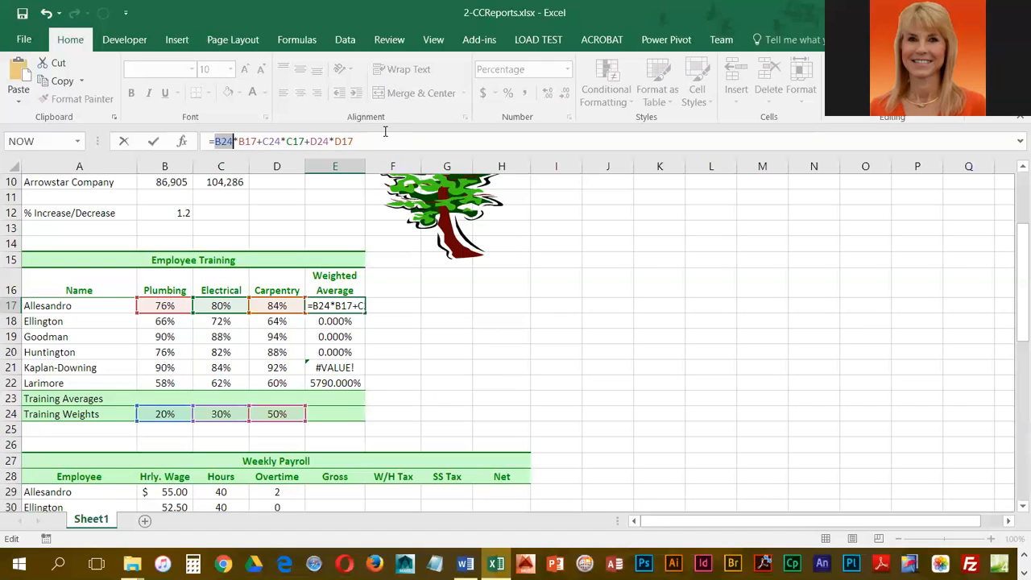
key("F4")
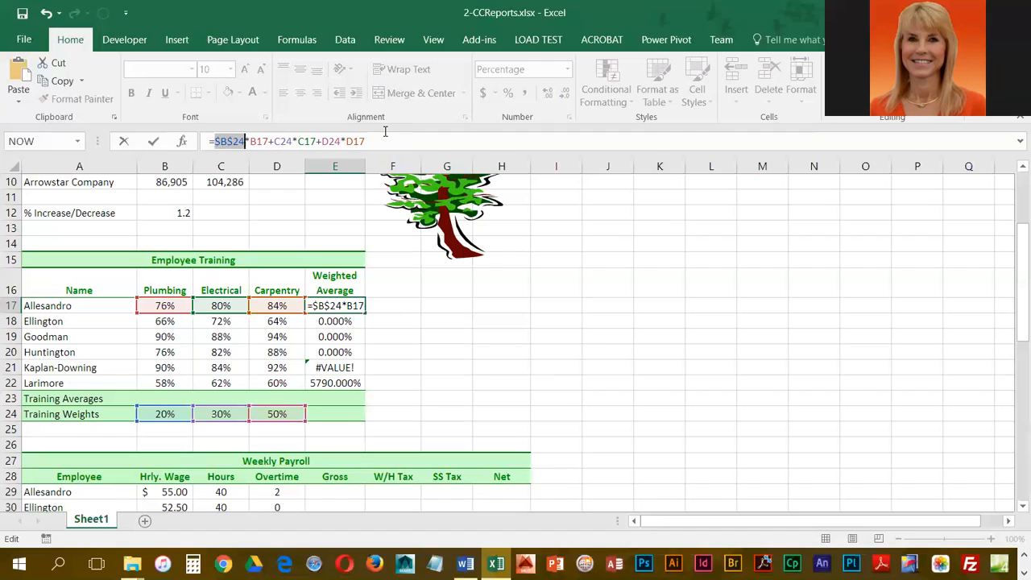
key("F4")
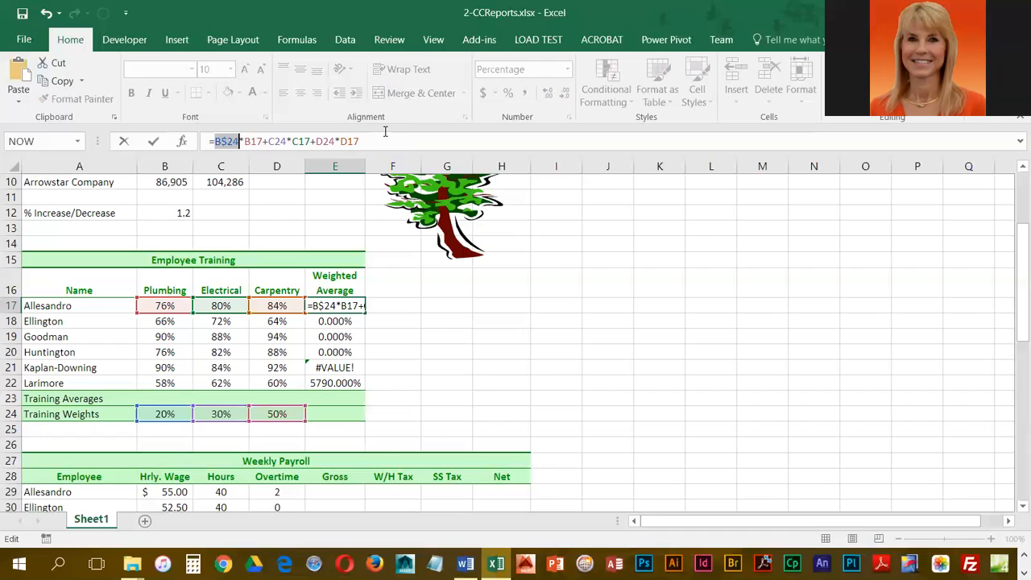
key("F4")
key("F4")
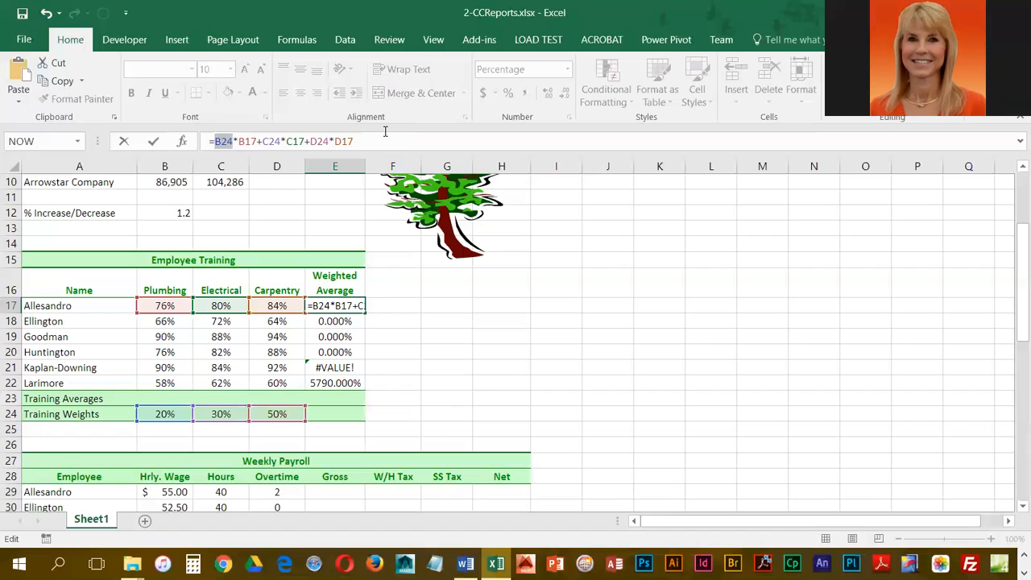
key("F4")
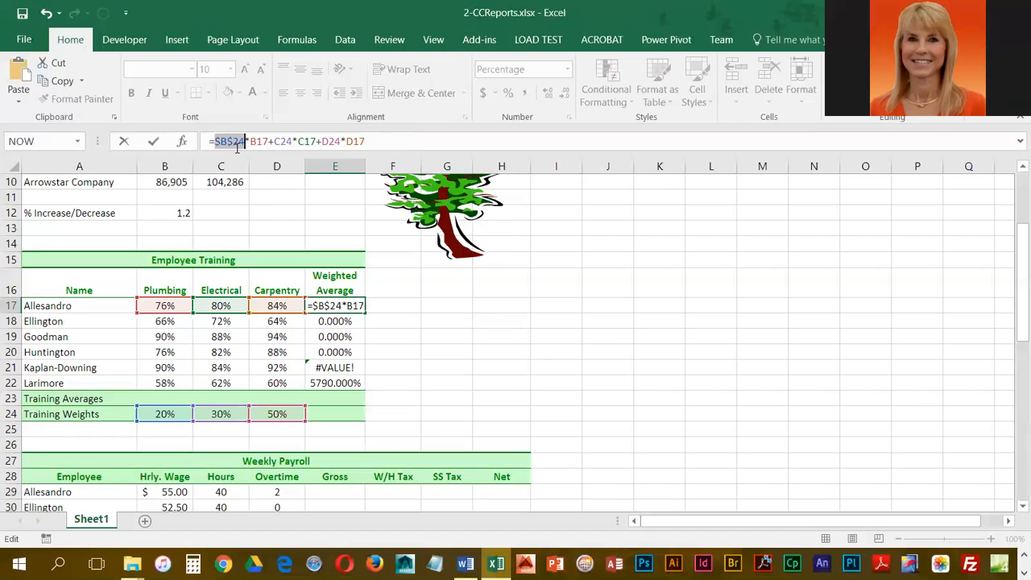
Step: Make the C24 and D24 references in E17's formula absolute as $C$24 and $D$24, and commit the formula
left_click(280, 141)
key("F4")
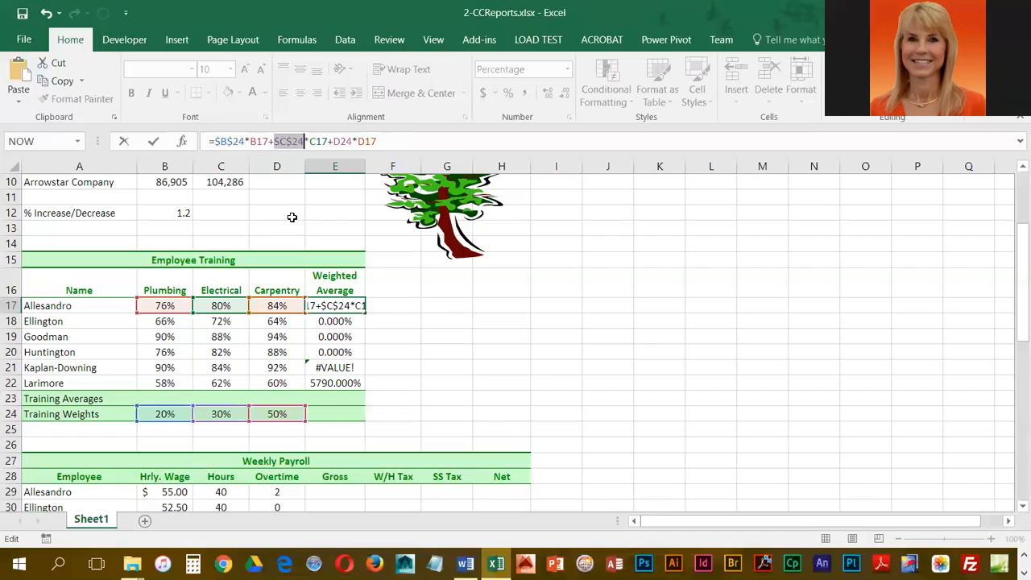
left_click(345, 141)
key("F4")
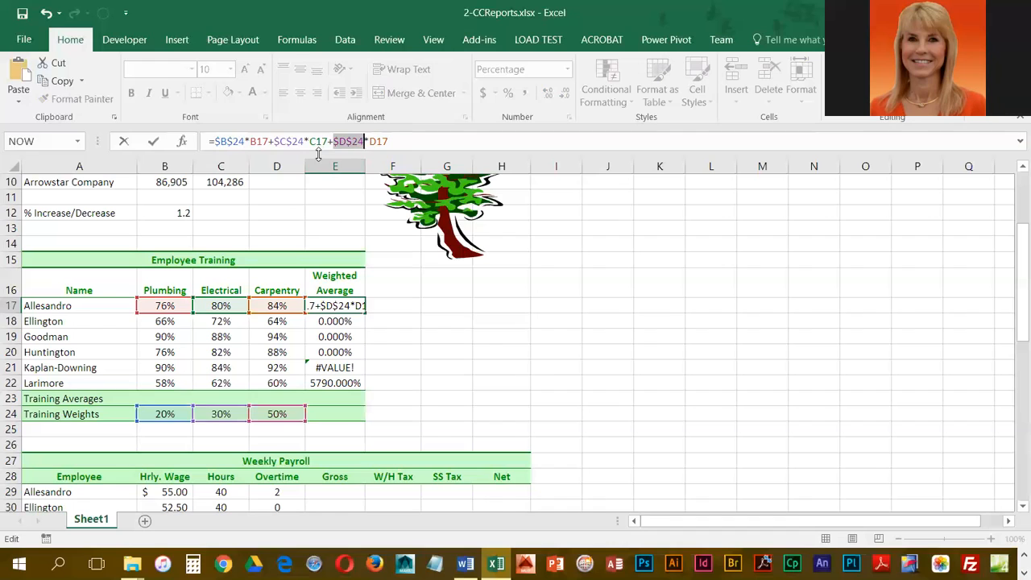
key("Return")
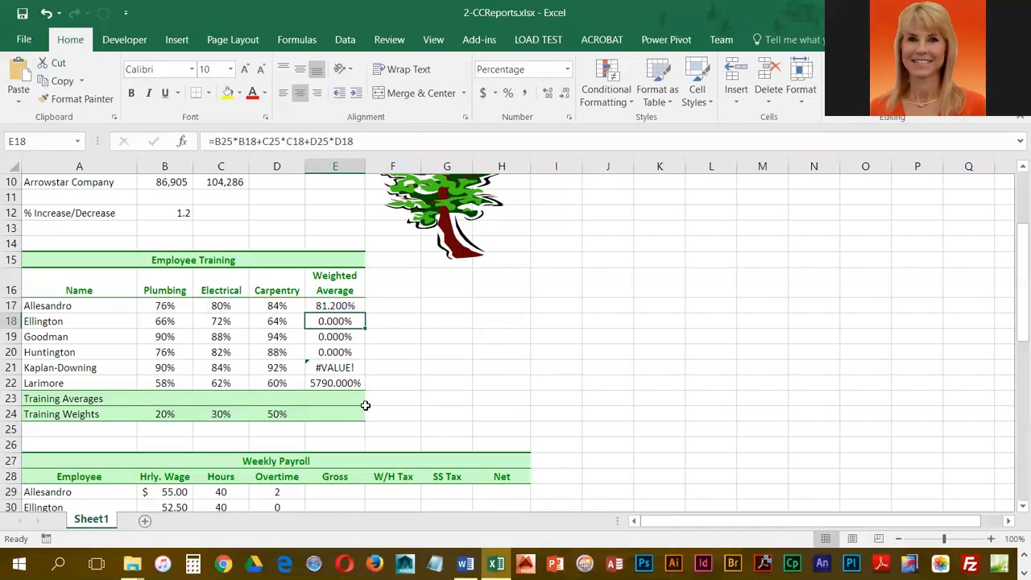
Step: Copy the formula with absolute weight references from E17 down through E22
left_click(336, 305)
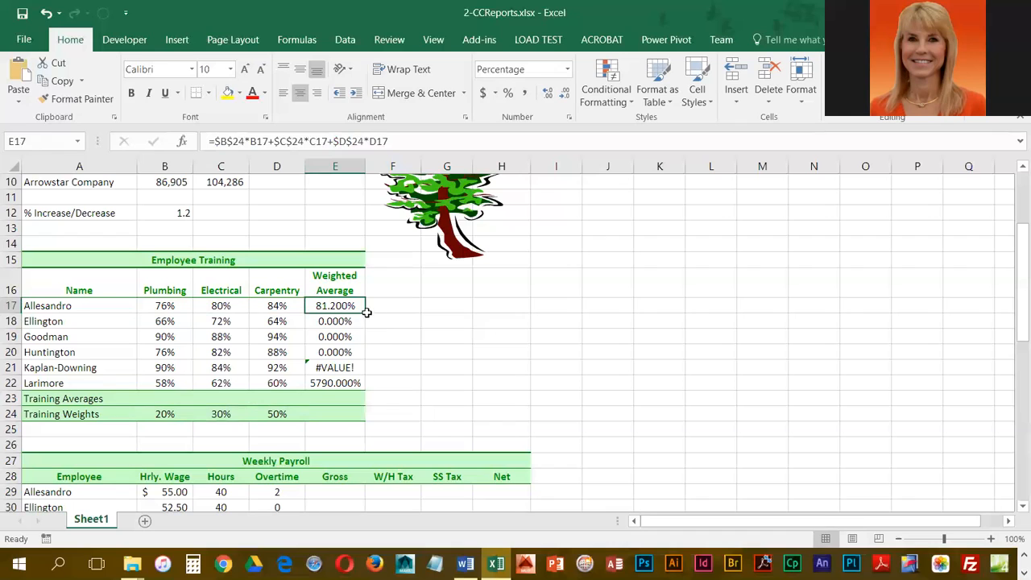
left_click_drag(364, 309, 363, 389)
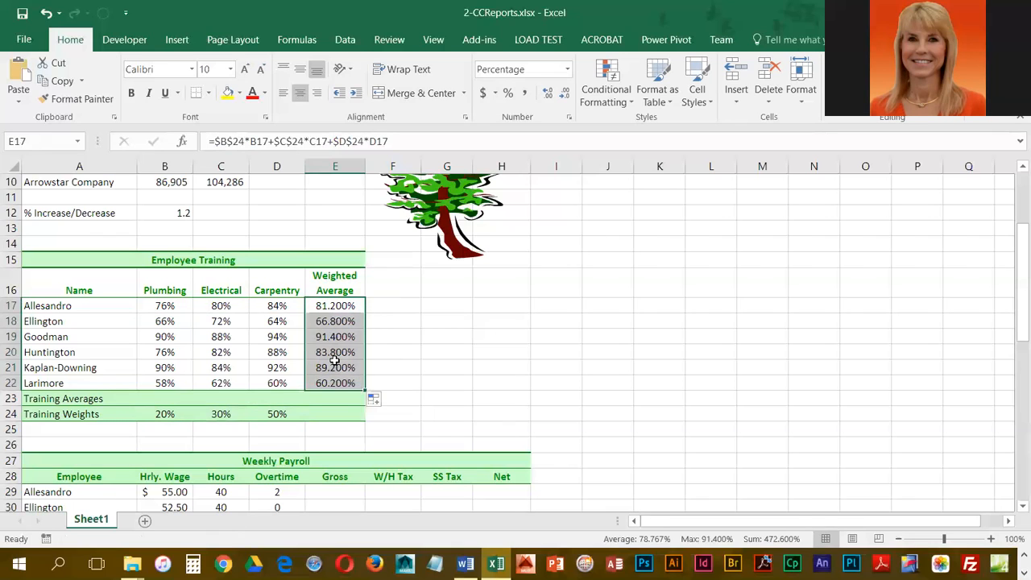
Step: Check the references in the copied formulas in E18 through E22 and save the workbook
left_click(343, 321)
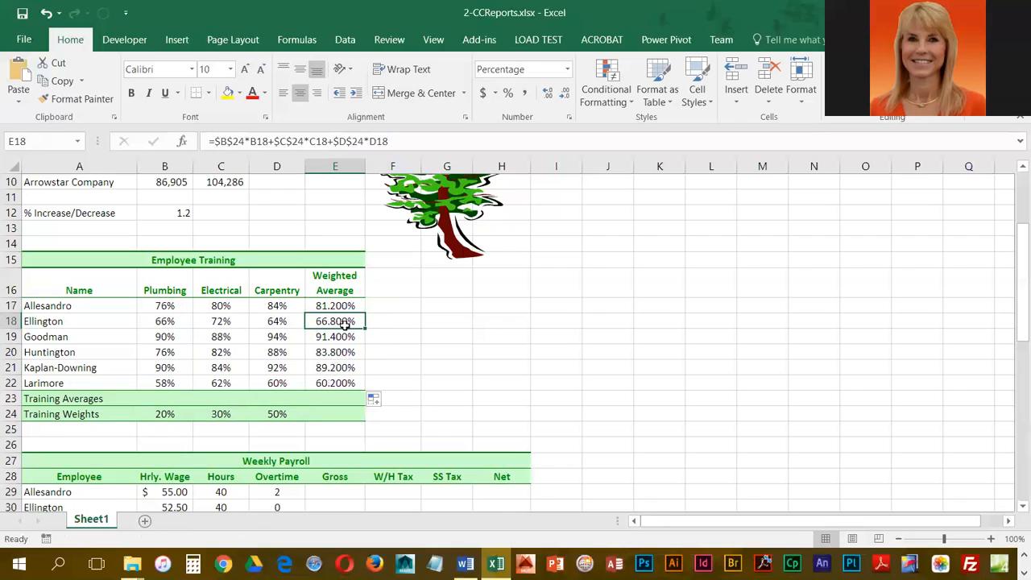
left_click(345, 337)
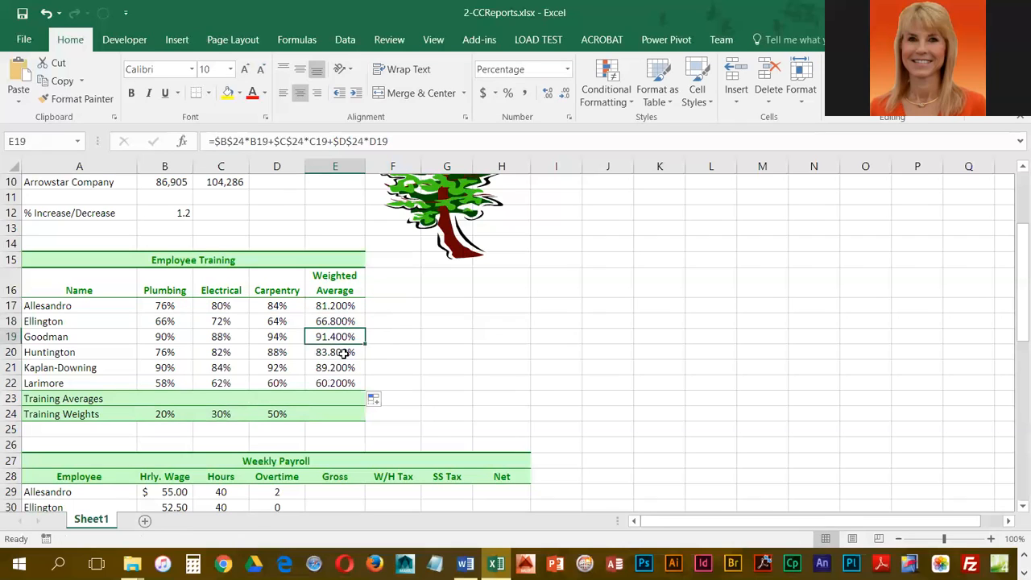
left_click(343, 353)
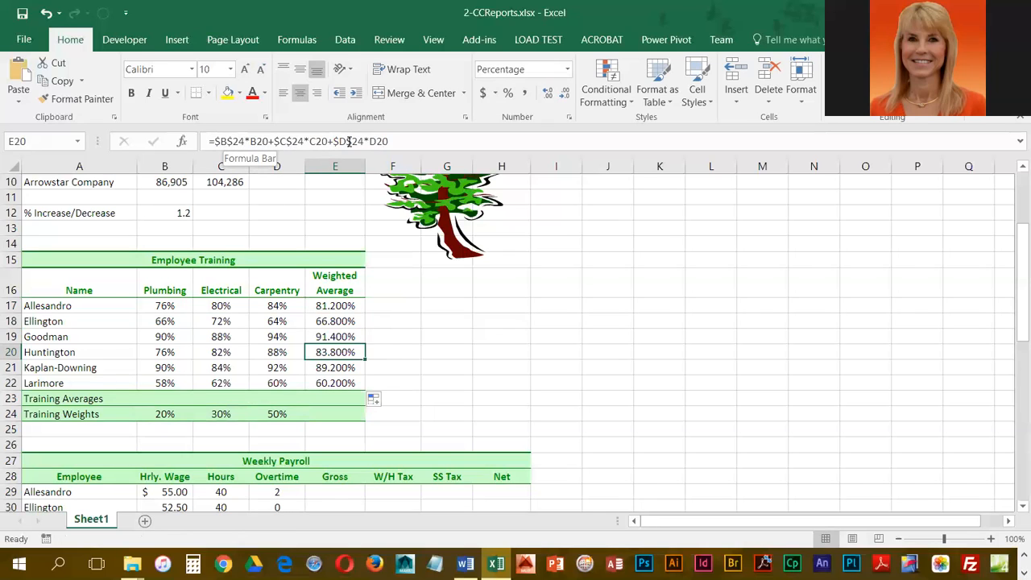
left_click(345, 369)
left_click(347, 381)
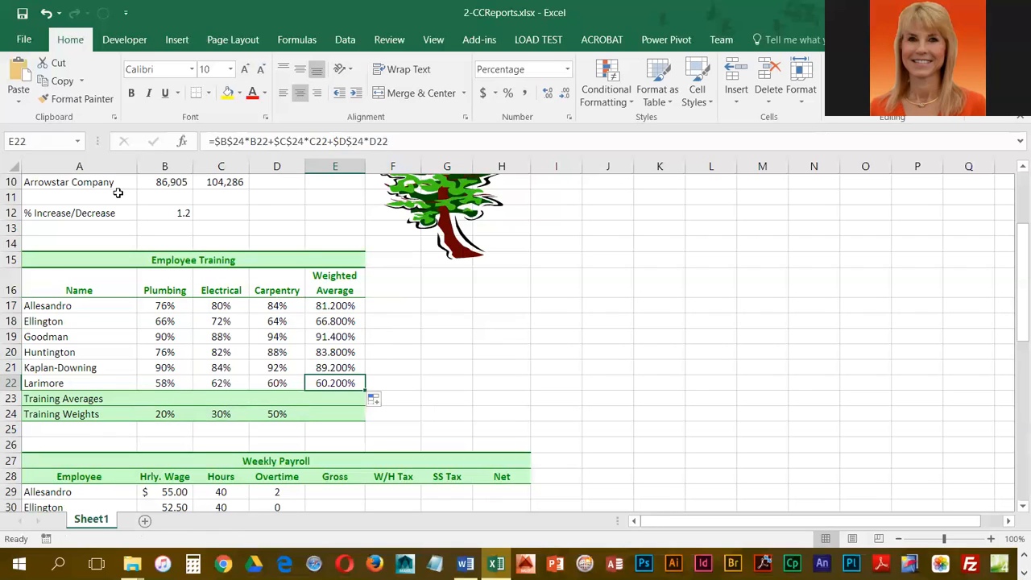
left_click(24, 16)
Step: Set the Plumbing training weight in B24 to 30% and the Carpentry weight in D24 to 40%
left_click(166, 414)
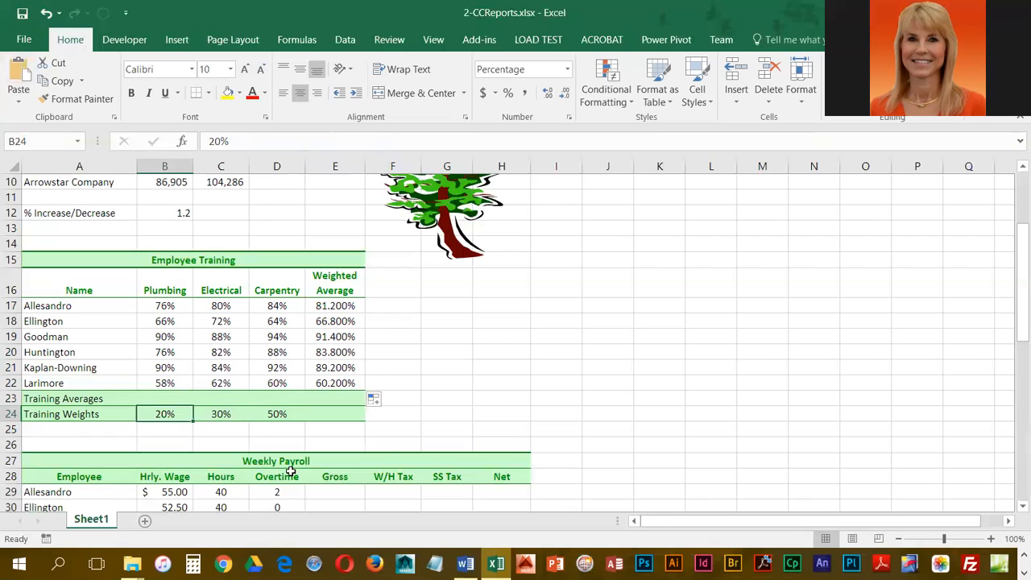
type("30")
key("Tab")
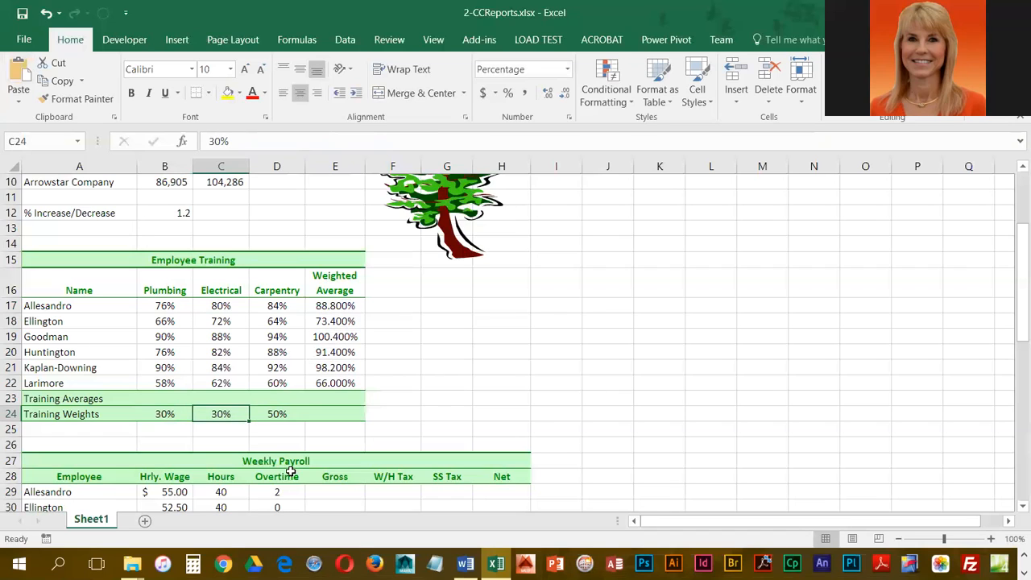
key("Tab")
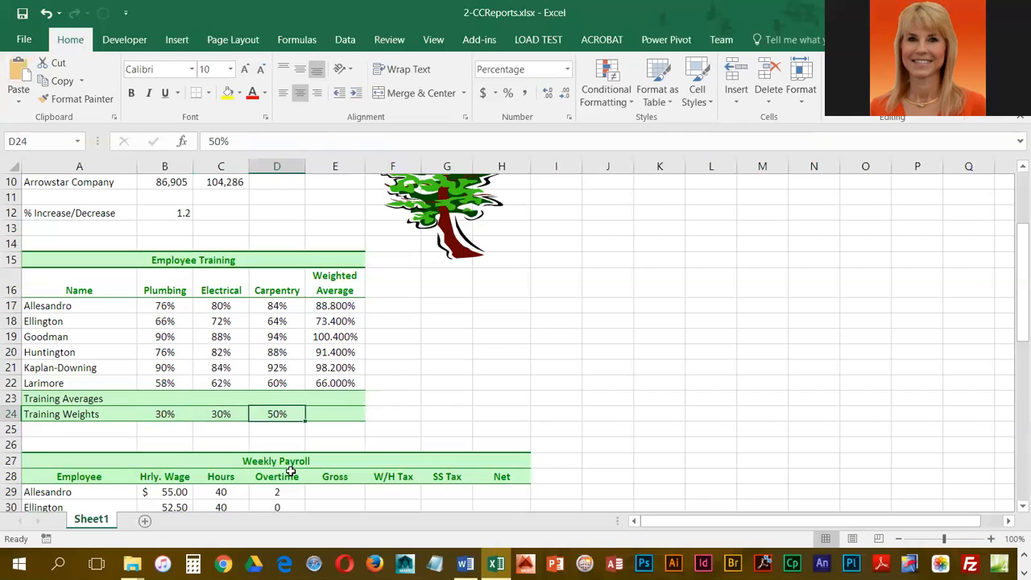
type("40")
key("Tab")
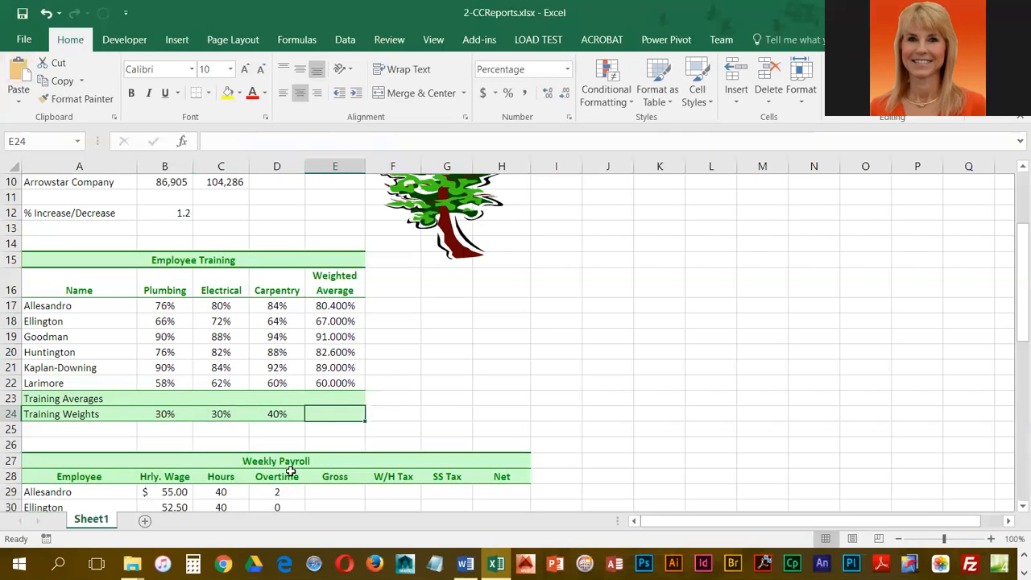